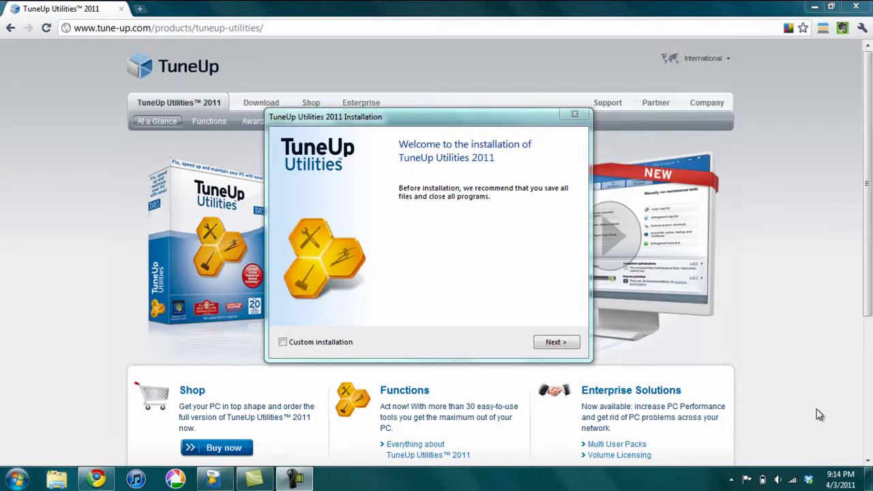
- Install TuneUp Utilities 2011 with the standard installation, accepting the license agreement, and install the available updates
click(553, 343)
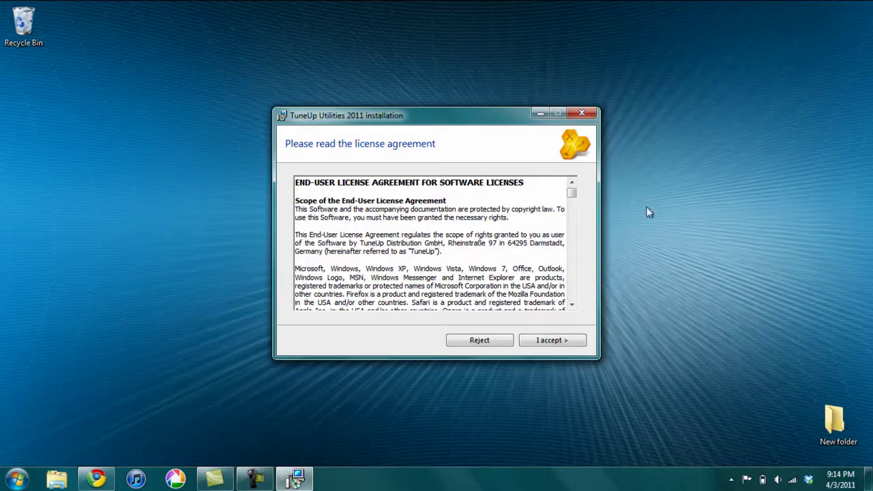
click(555, 345)
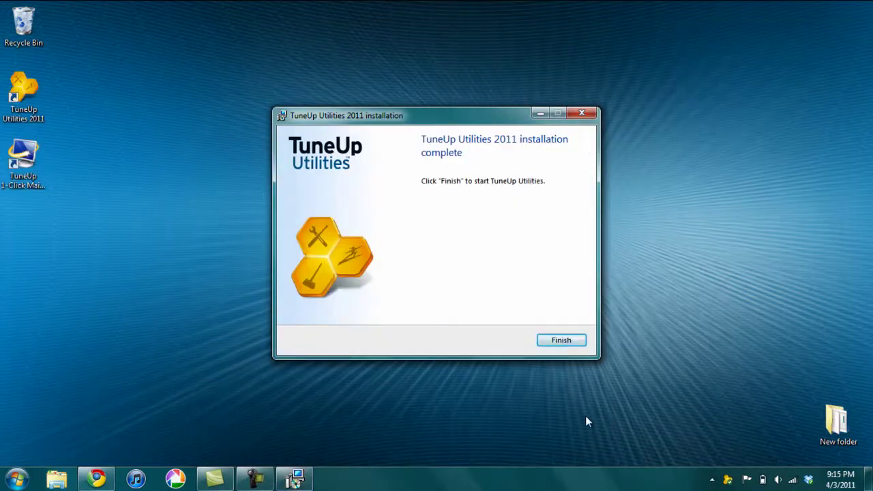
click(557, 341)
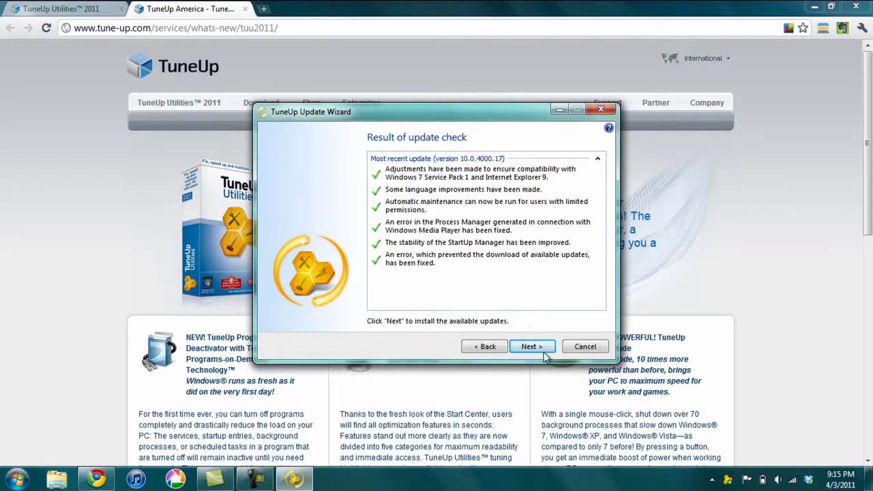
click(540, 346)
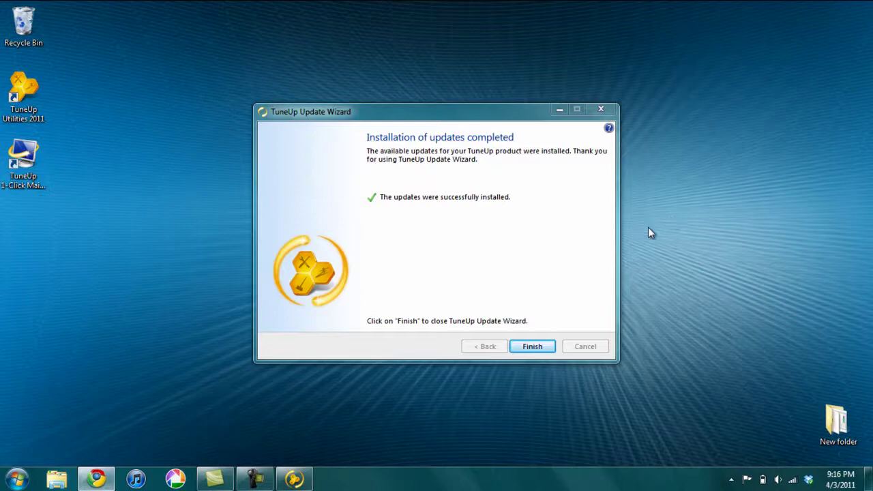
click(532, 347)
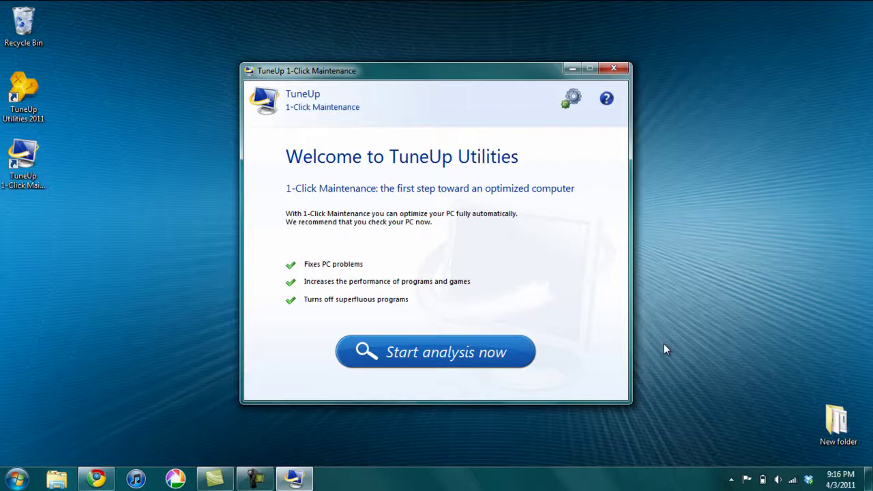
- Analyze the PC with 1-Click Maintenance, review the registry problem details, and run the maintenance
click(492, 365)
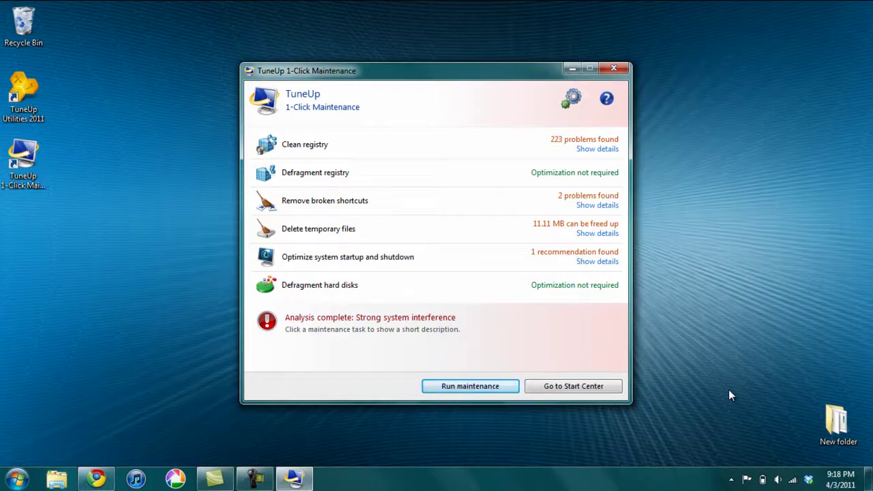
click(597, 149)
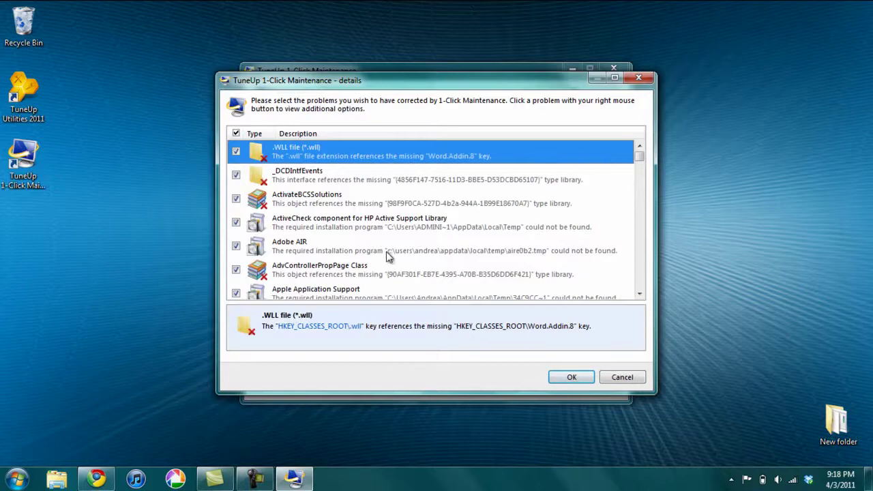
click(572, 377)
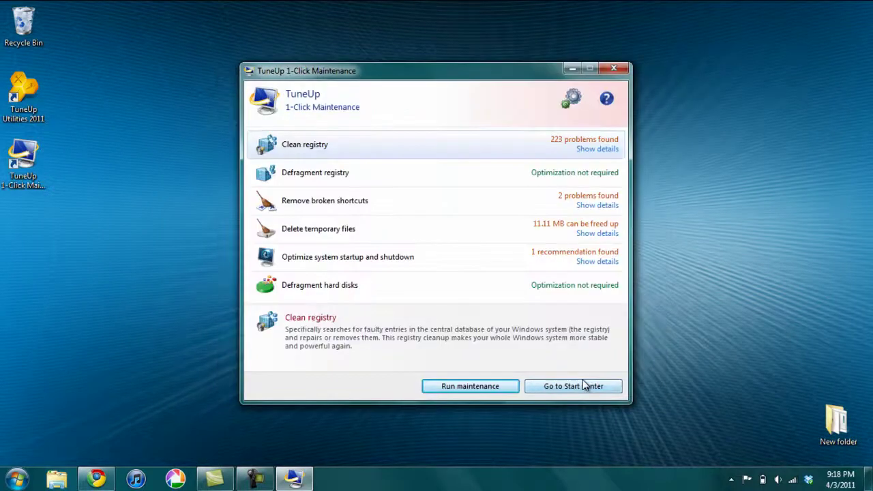
click(467, 386)
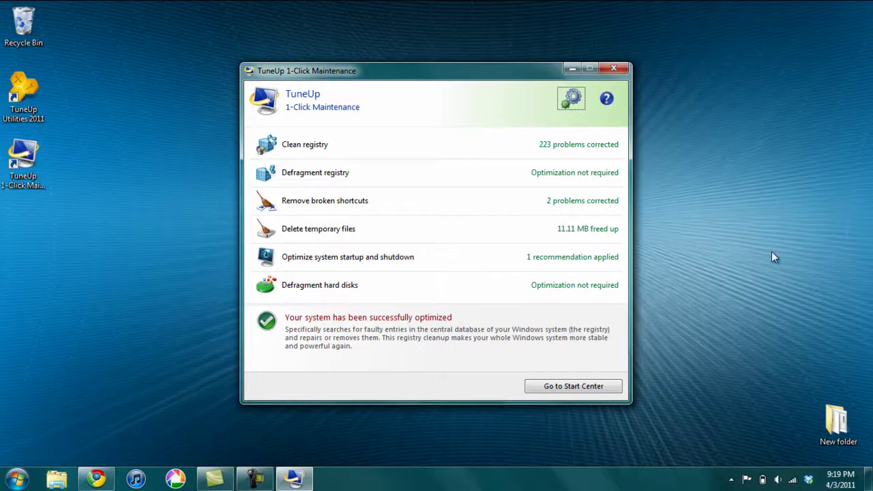
- Go to the Start Center and examine the overview of all functions, including the Registry Defrag introduction
click(573, 386)
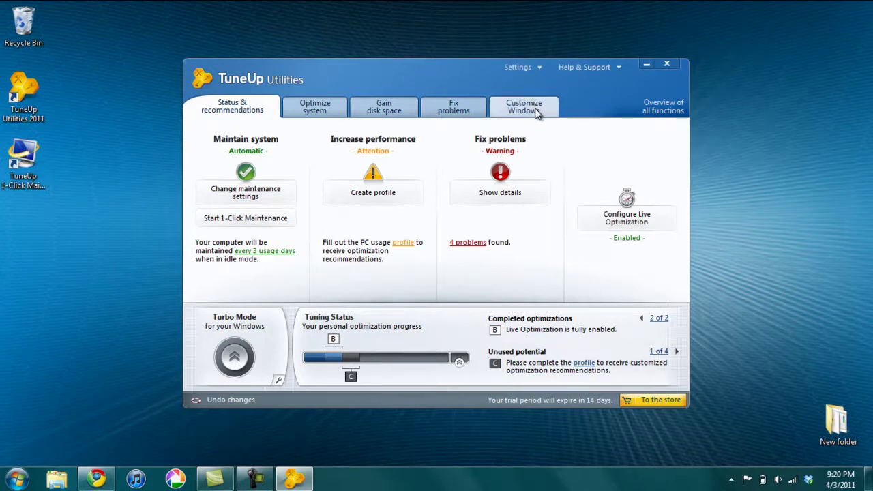
click(659, 109)
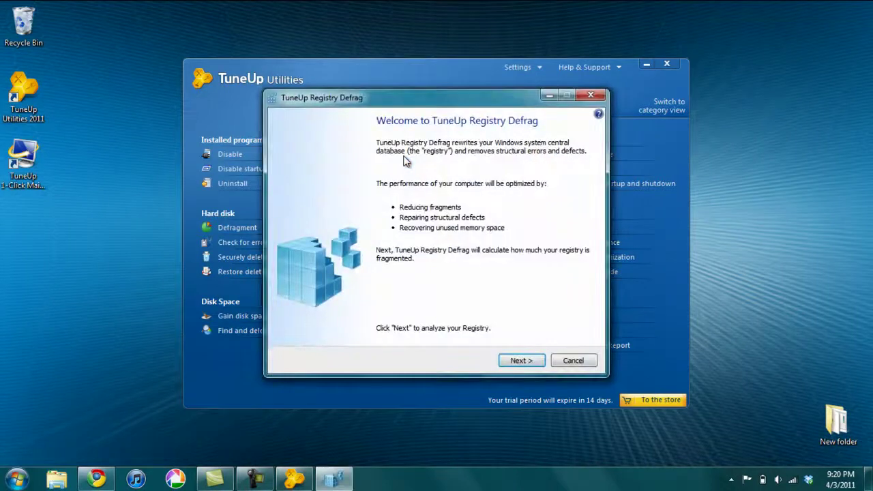
click(581, 361)
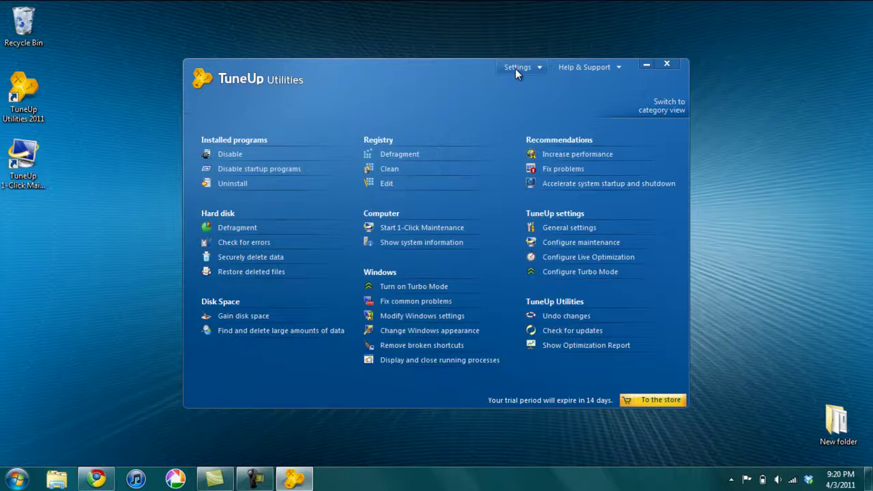
click(663, 102)
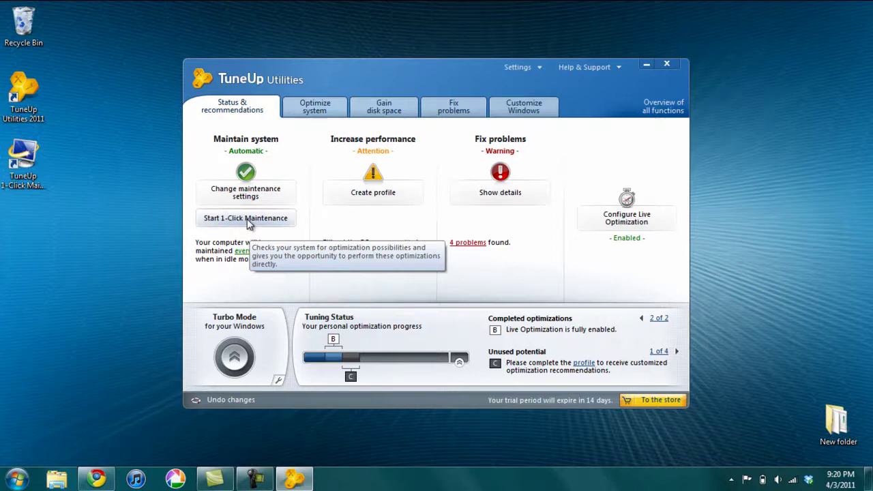
click(370, 196)
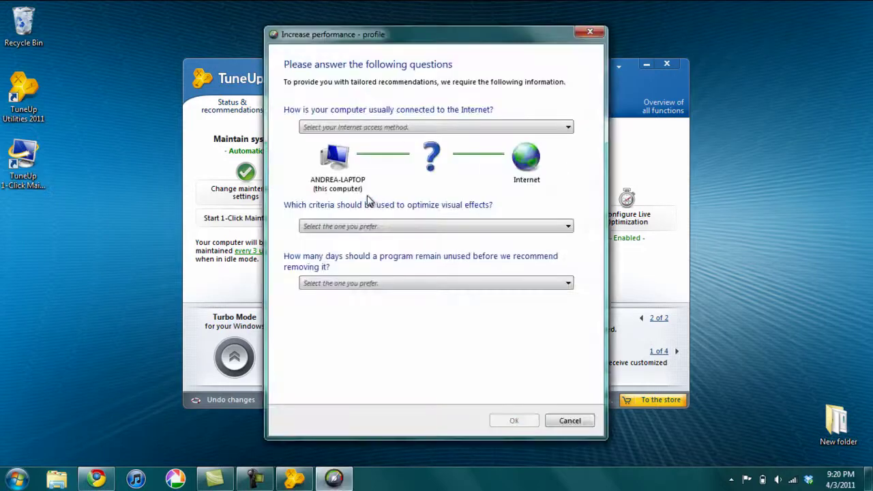
click(570, 127)
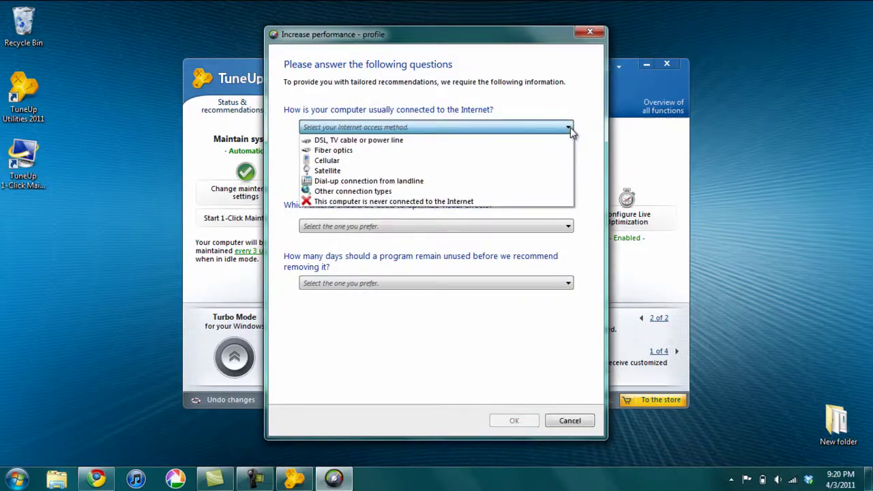
click(435, 141)
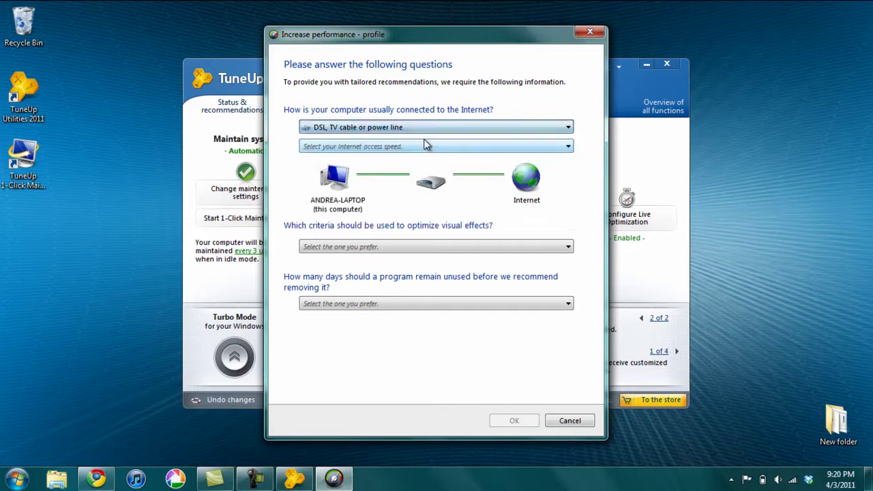
click(427, 147)
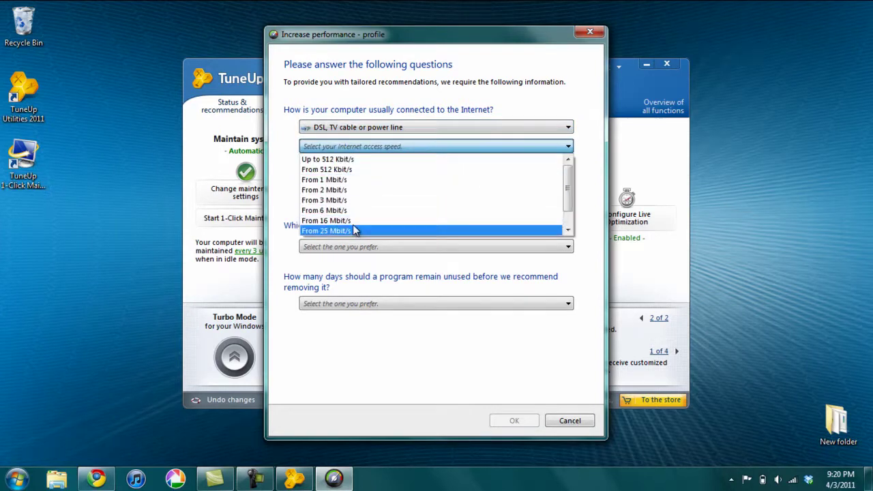
click(417, 220)
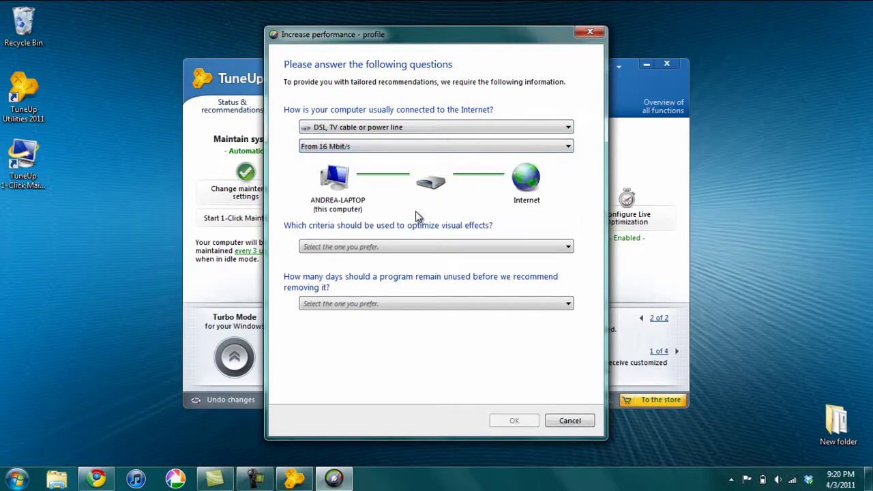
click(568, 248)
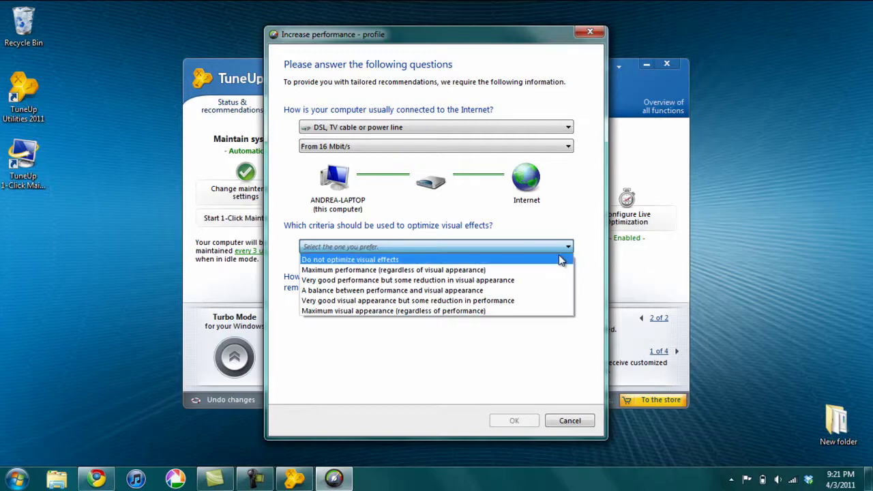
click(526, 294)
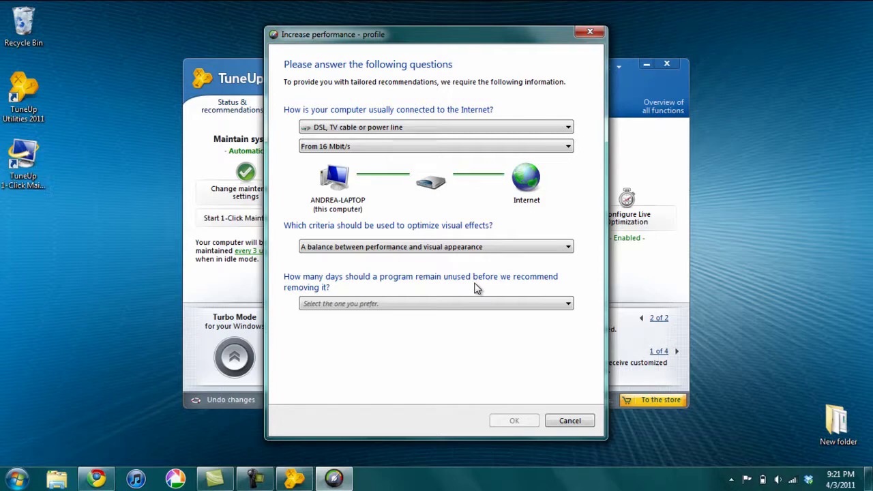
click(574, 422)
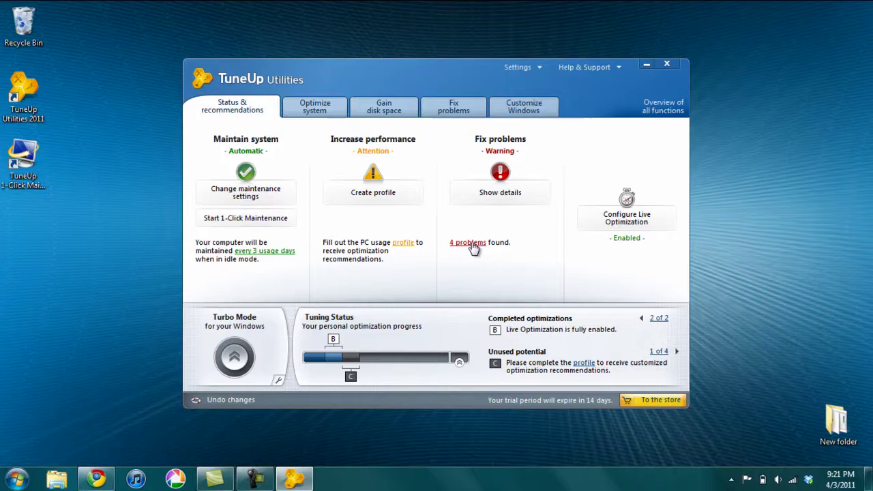
- Review the problems found on the system and disable network access to the registry
click(472, 244)
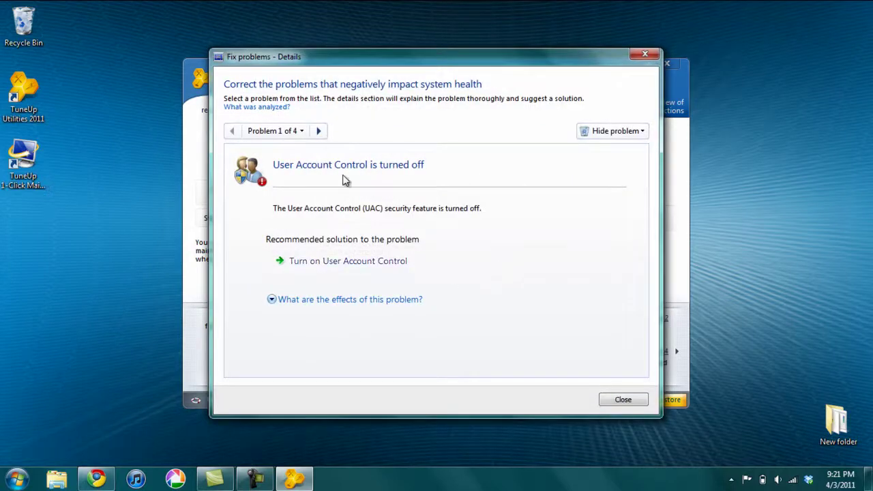
click(318, 132)
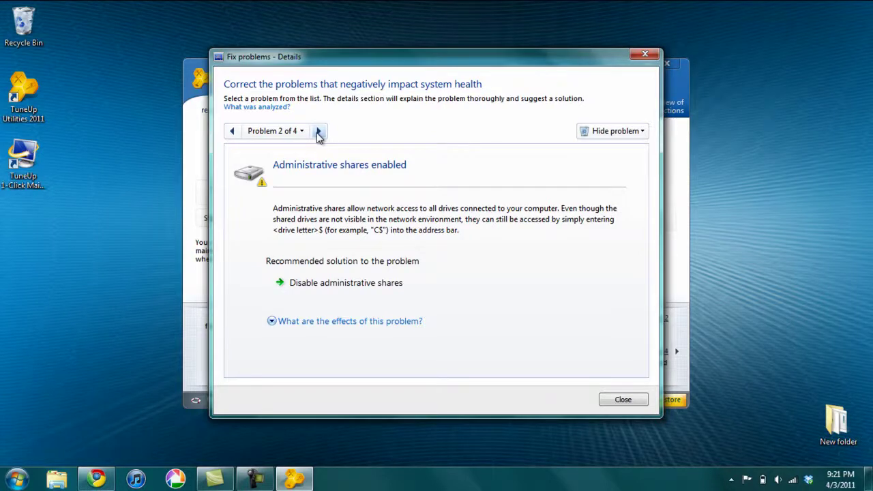
click(318, 131)
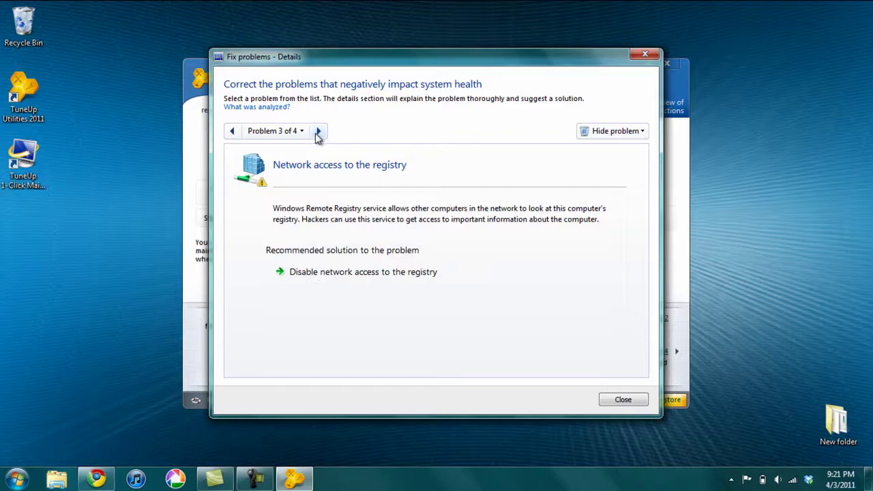
click(317, 276)
click(319, 281)
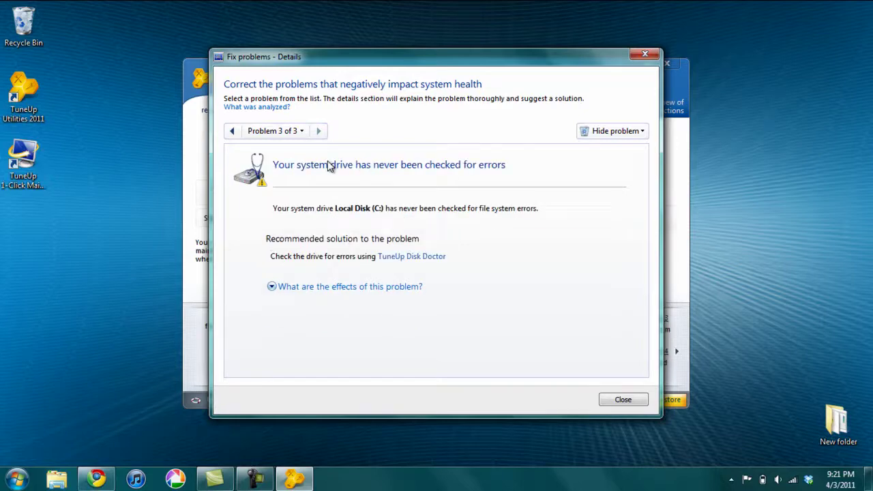
click(624, 399)
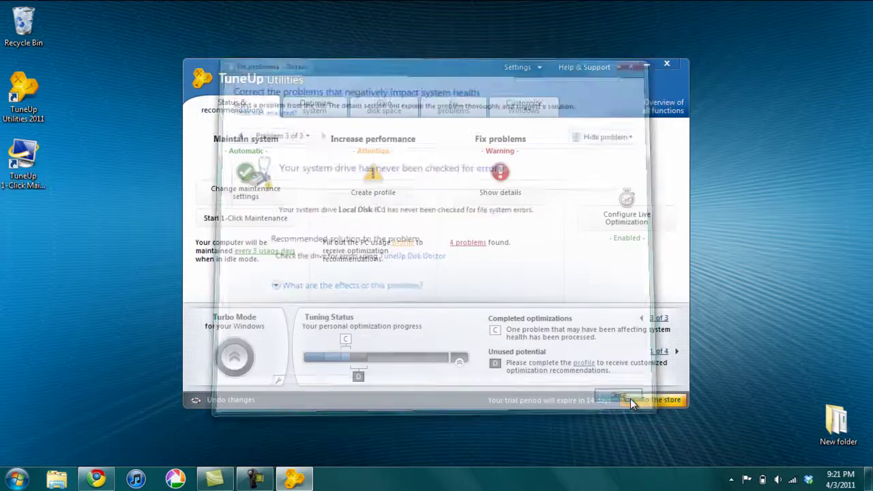
- Open the StartUp Manager from the system optimization functions and turn on the rating function to obtain user ratings for programs
click(314, 105)
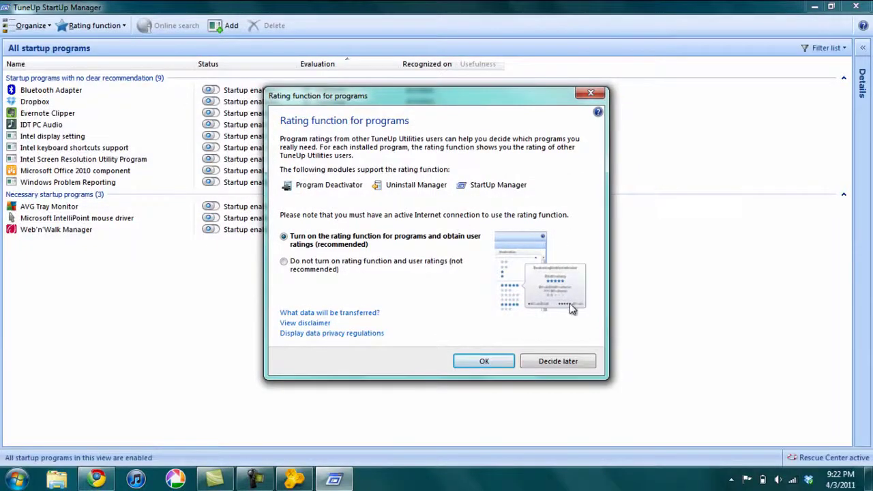
click(487, 362)
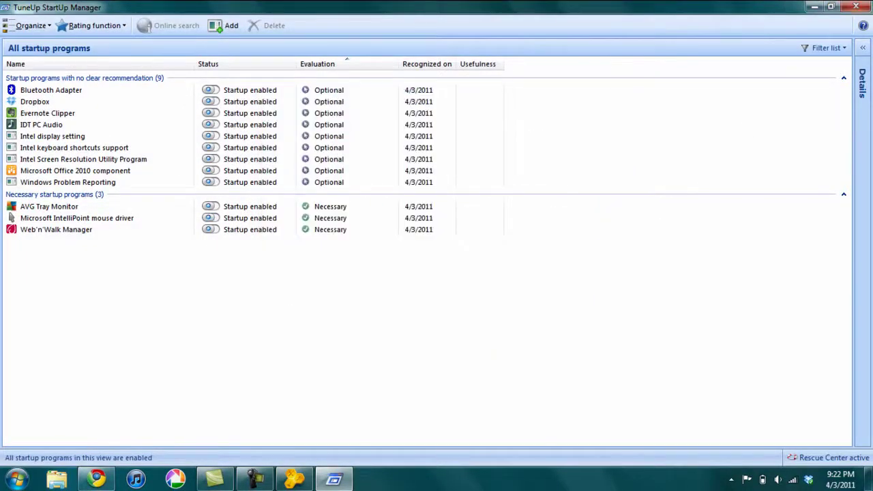
click(855, 7)
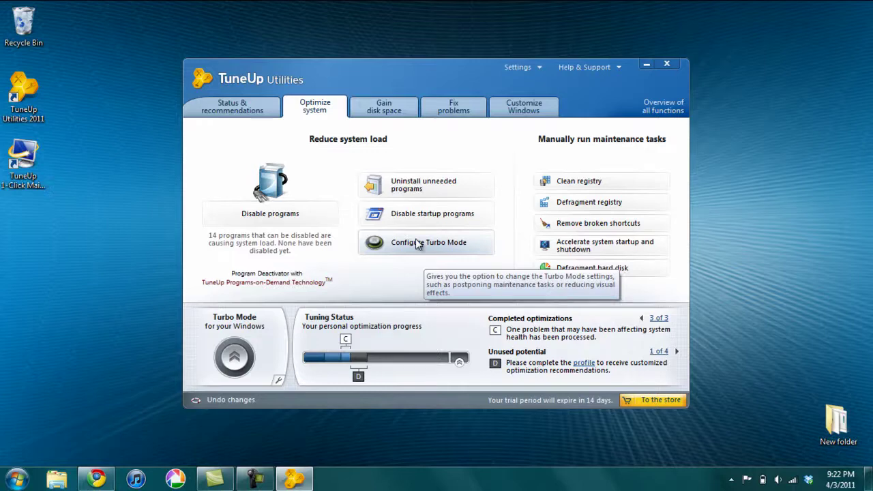
- Configure Turbo Mode with all preselected options, keeping it turned on until the computer is shut down
click(419, 244)
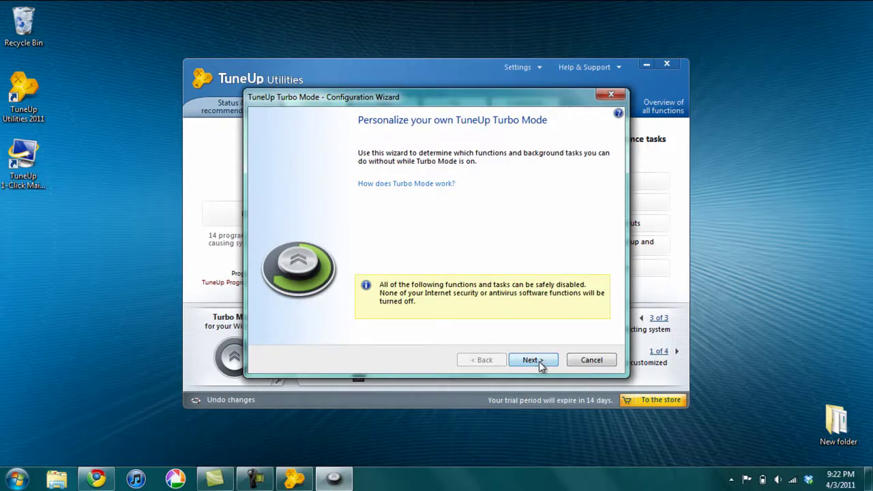
click(539, 361)
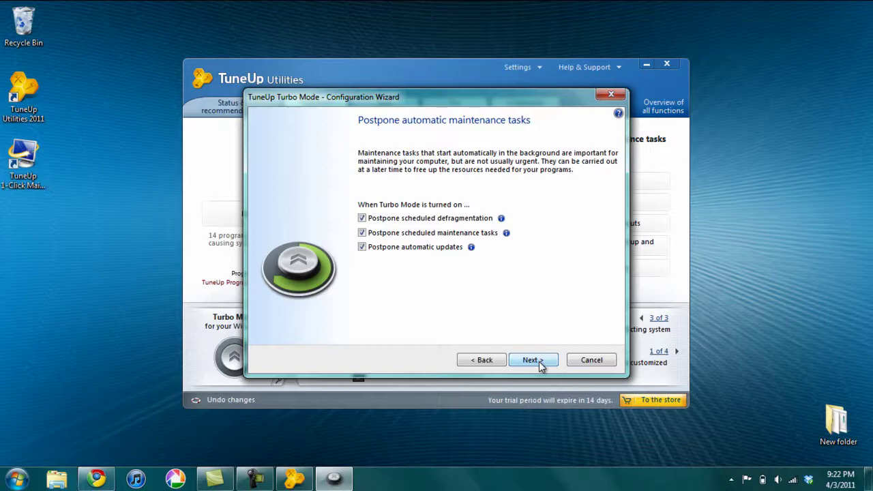
click(539, 361)
click(538, 361)
click(539, 361)
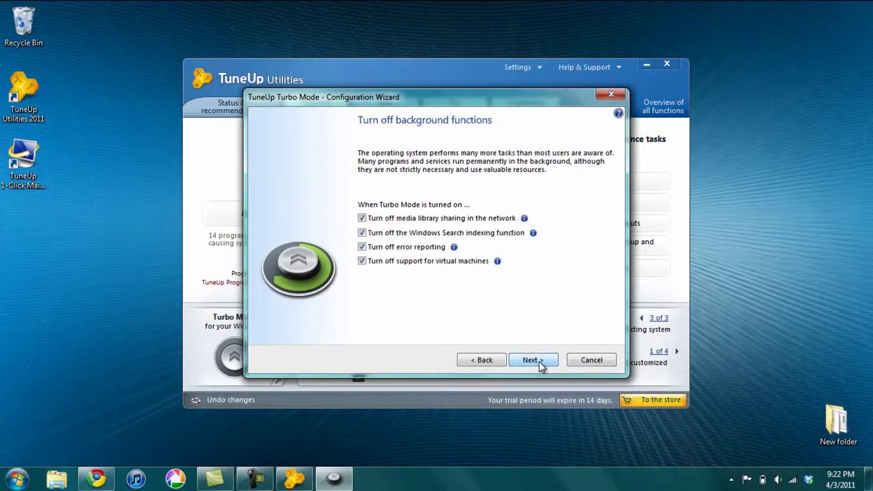
click(538, 362)
click(539, 362)
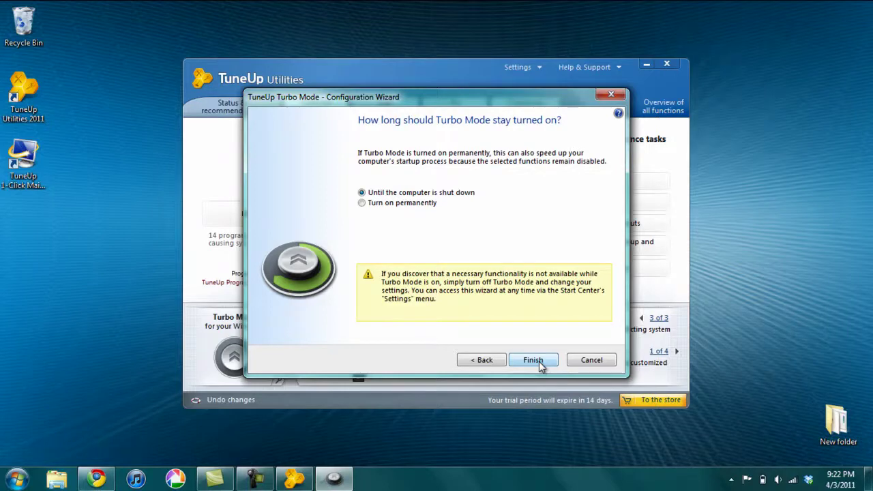
click(533, 360)
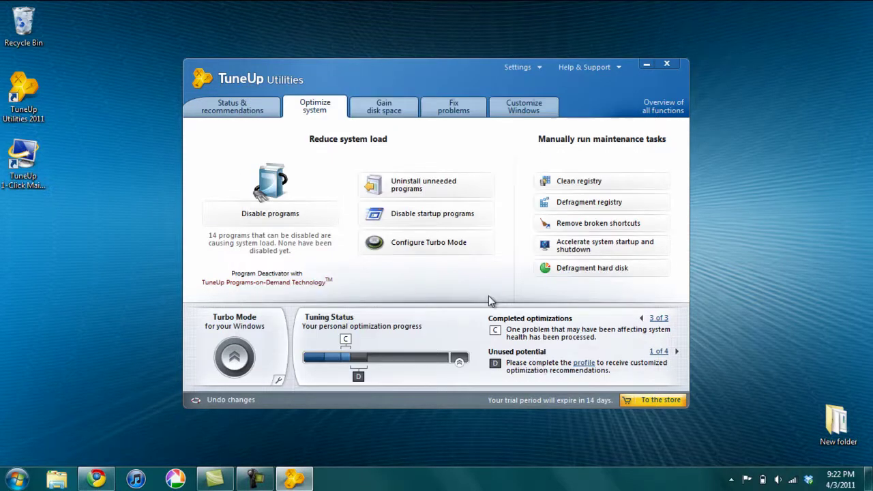
- Clean the preselected unnecessary files on Local Disk (C:), including log files, problem reports and the Internet Explorer cache, leaving out the Recycle Bin
click(384, 105)
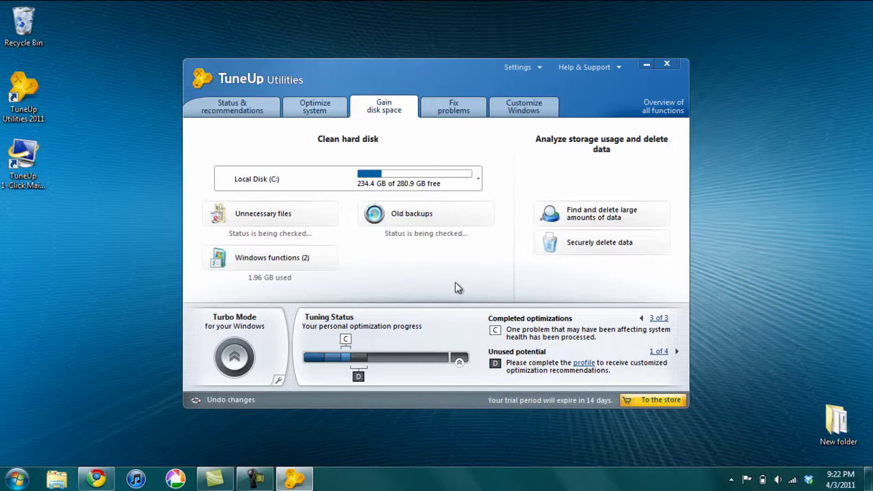
click(274, 219)
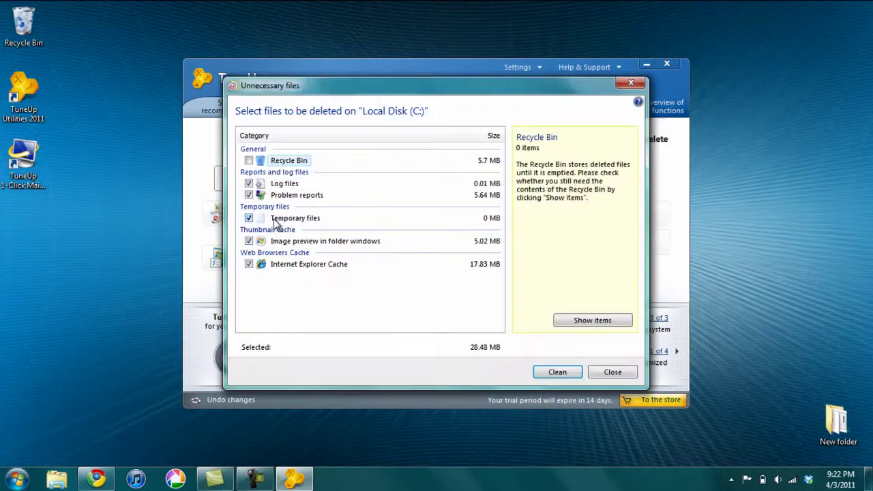
click(559, 370)
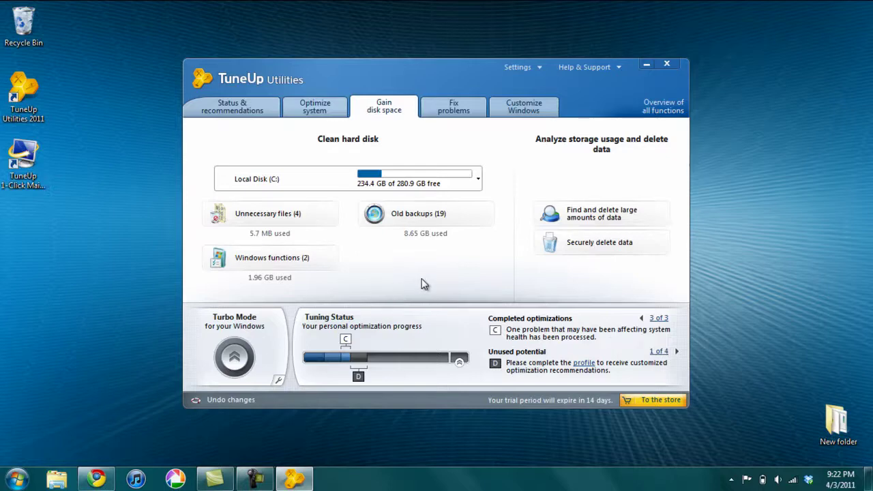
- Analyze drives C: and F: for large amounts of data, review the storage usage overview and close Disk Space Explorer
click(577, 214)
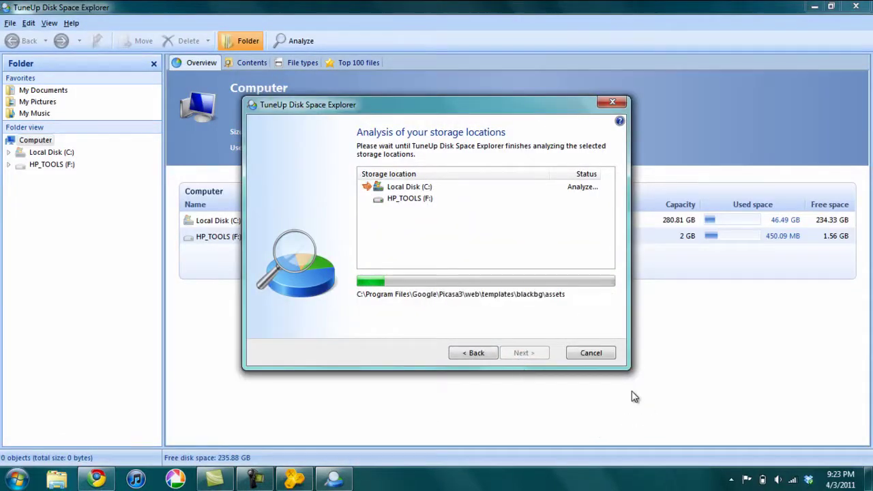
click(524, 355)
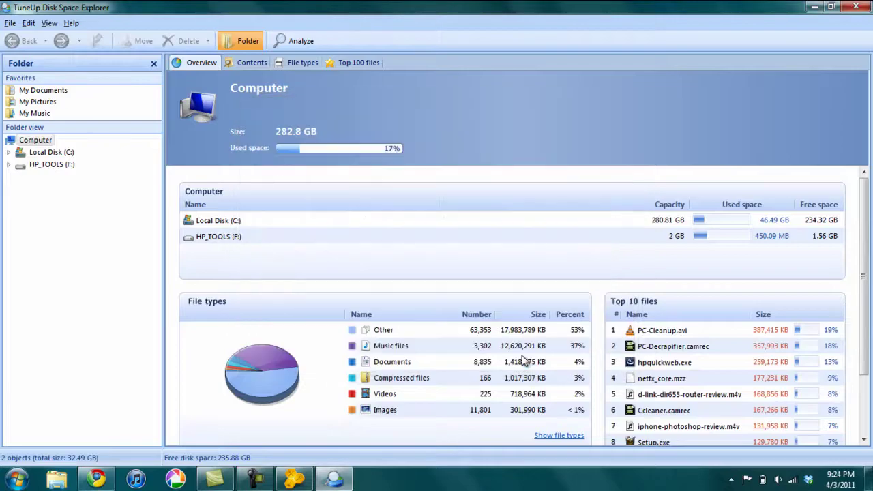
click(856, 6)
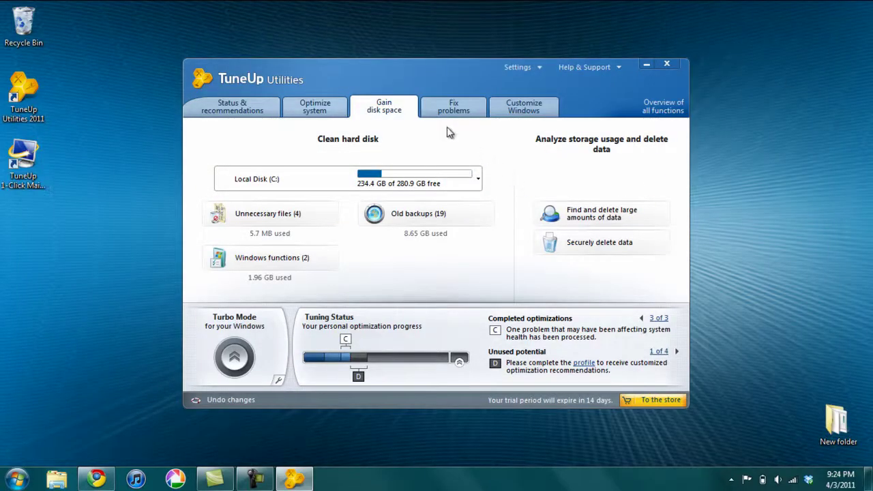
- Examine the full list of common Windows problems in the Repair Wizard and leave it without selecting a repair
click(442, 114)
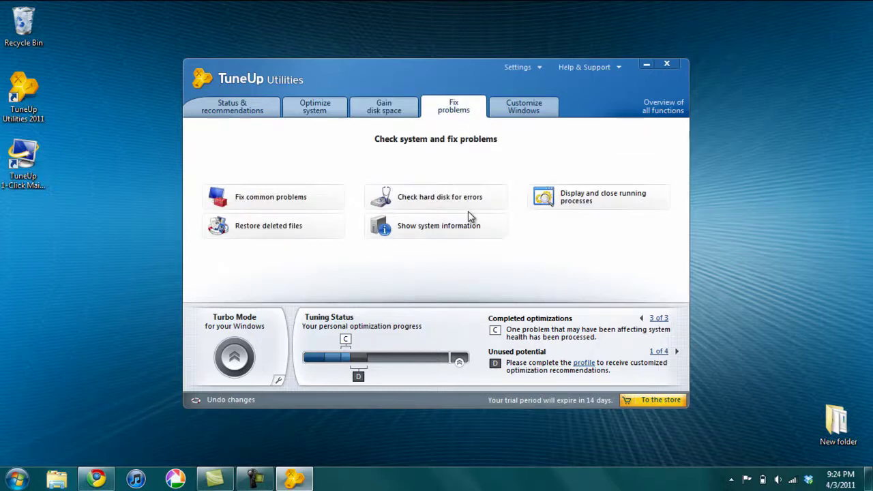
click(294, 204)
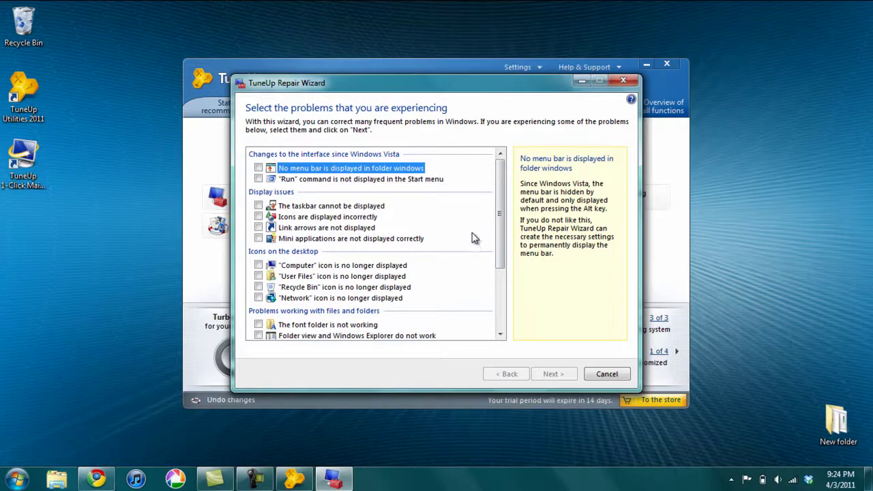
drag(501, 217, 516, 288)
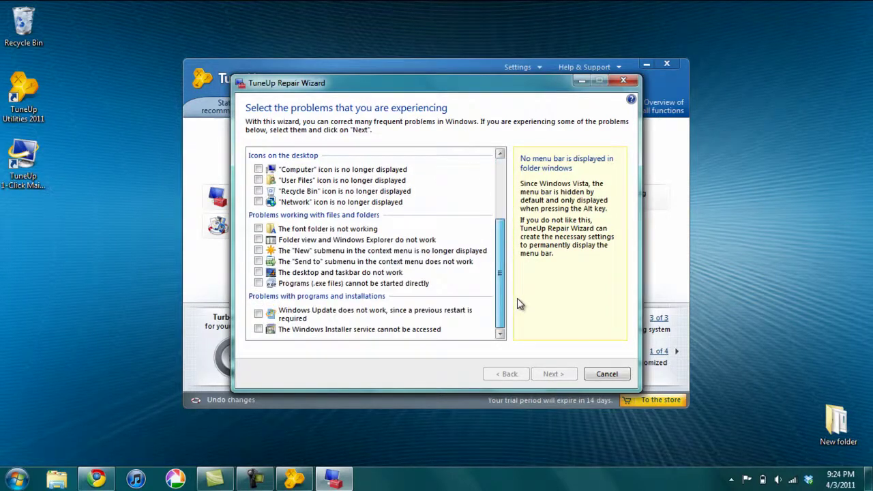
click(607, 375)
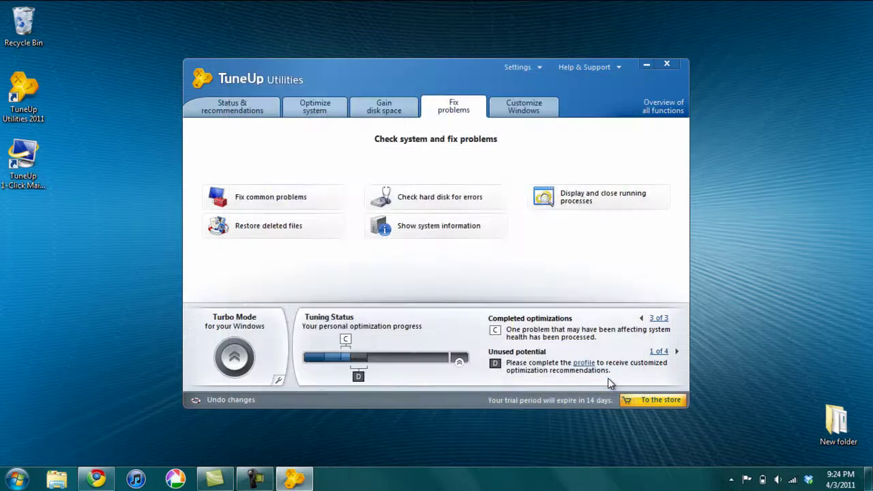
- View the drive selection for the hard disk error check without running it, and look over the running processes in Process Manager
click(465, 208)
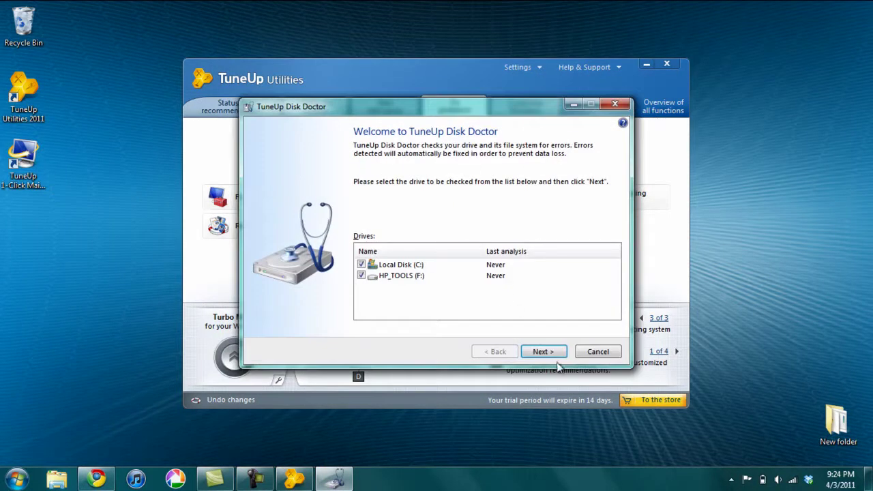
click(592, 354)
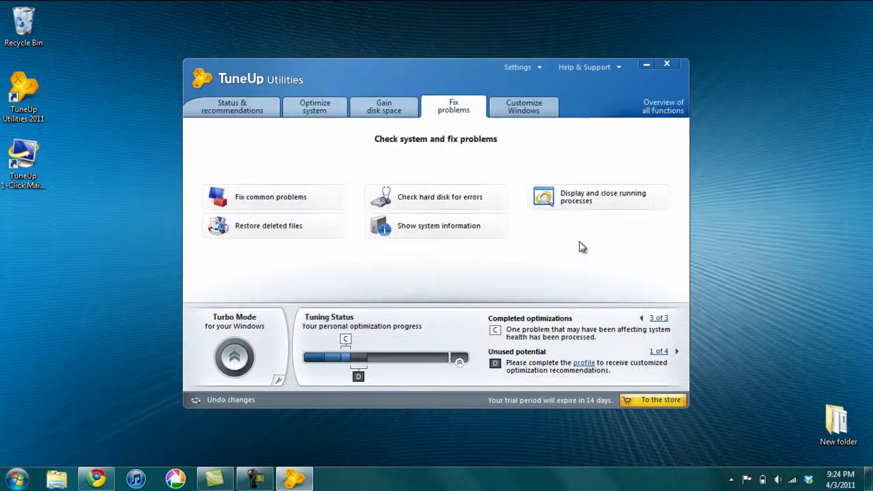
click(573, 201)
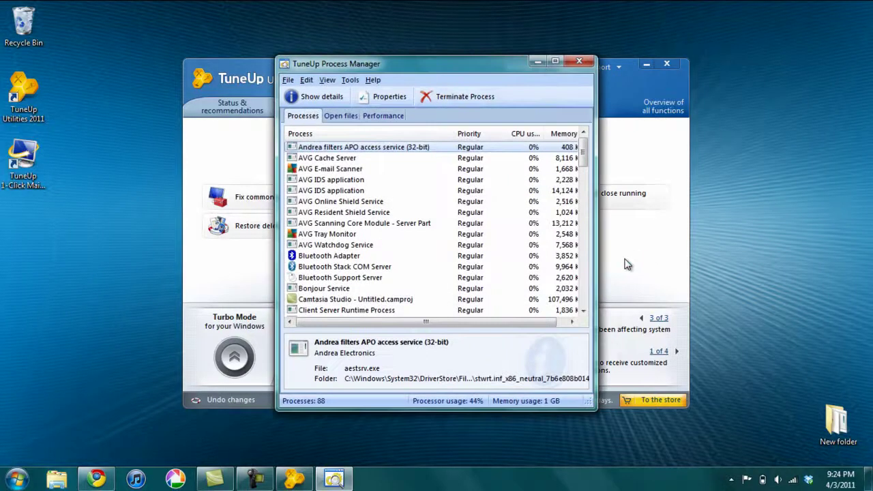
click(579, 62)
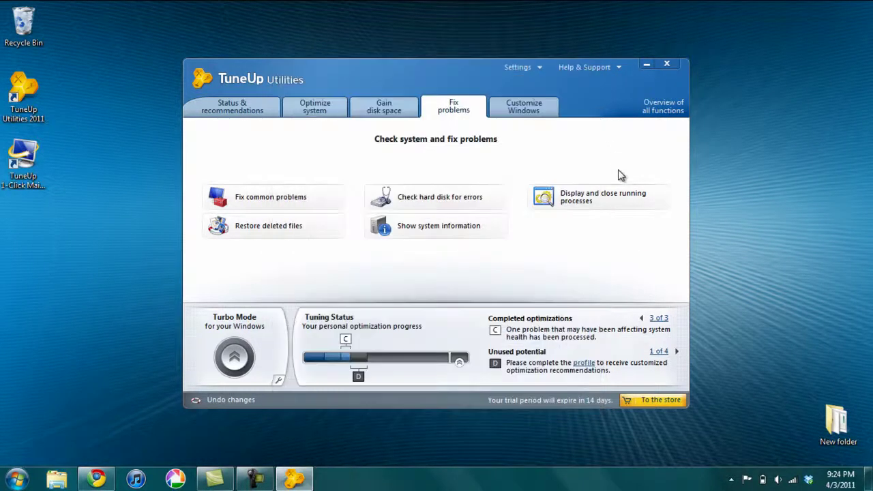
- Show the functions for customizing the appearance and settings of Windows
click(550, 109)
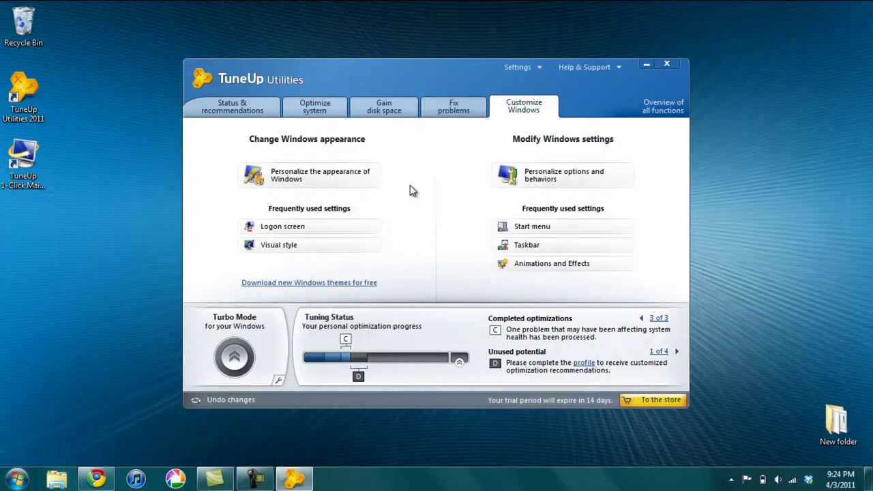